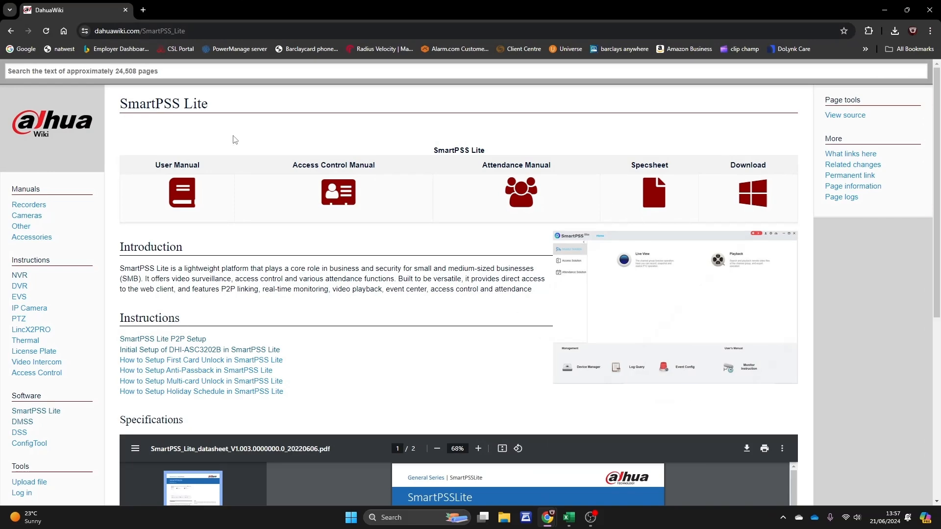
# Step: Download the 107 MB SmartPSS Lite Win64 installer in Chrome and run it from the downloads list
pyautogui.scroll(-15, 531, 379)
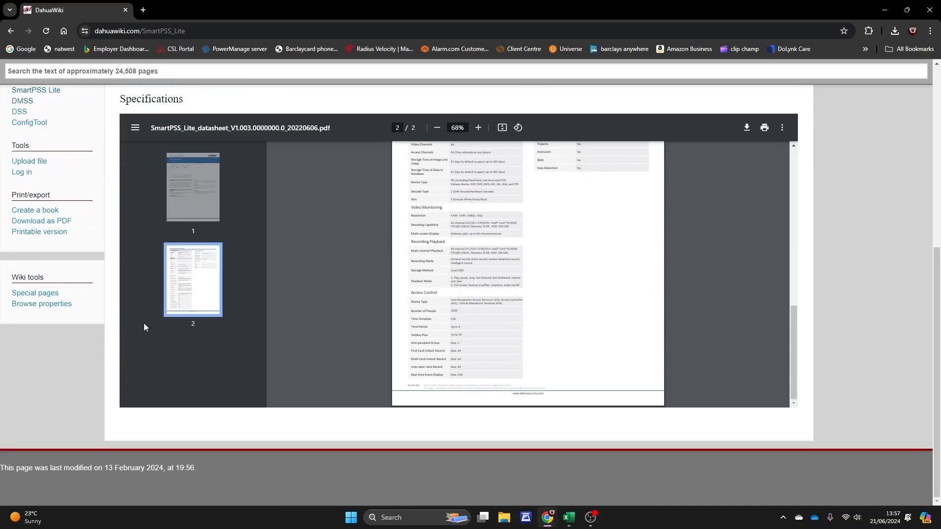
pyautogui.scroll(7, 145, 327)
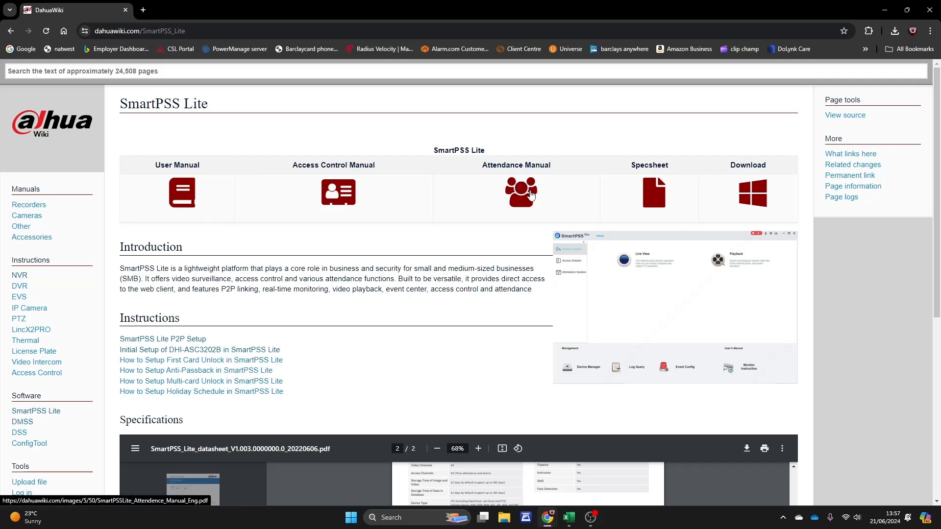
pyautogui.click(753, 198)
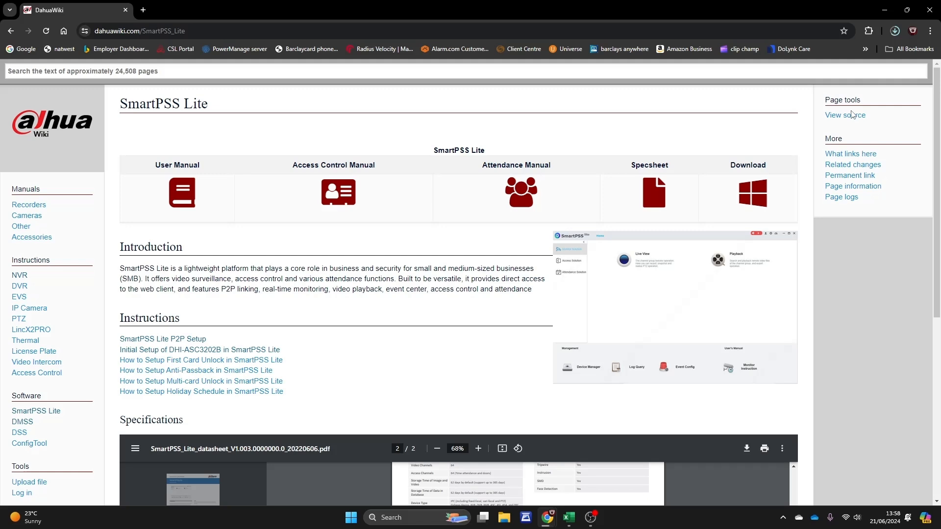
pyautogui.click(894, 33)
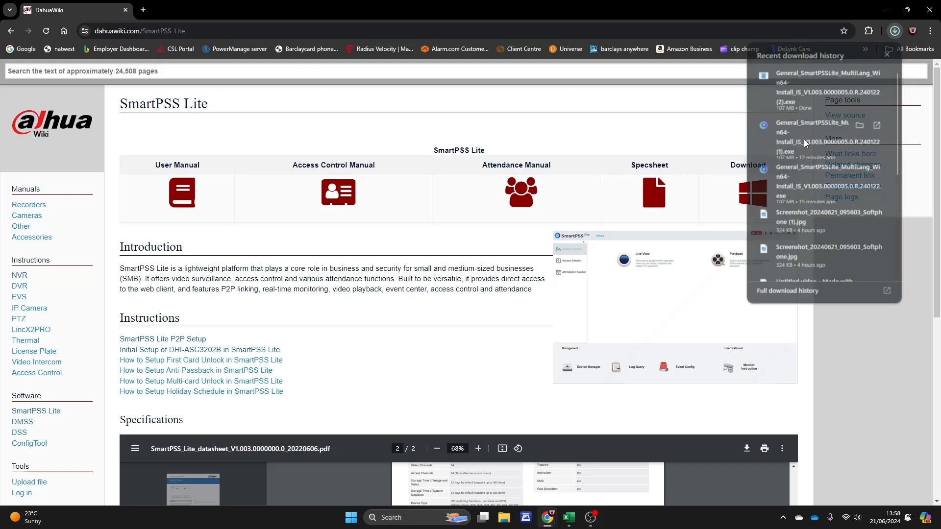
pyautogui.click(803, 139)
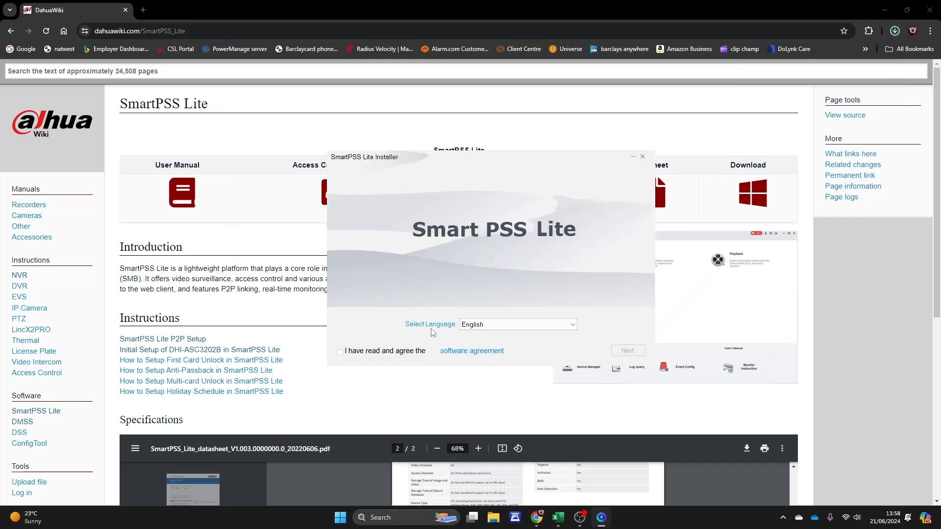
# Step: Accept the agreement, install with the default path and desktop shortcut, and close Chrome
pyautogui.click(340, 351)
pyautogui.click(628, 350)
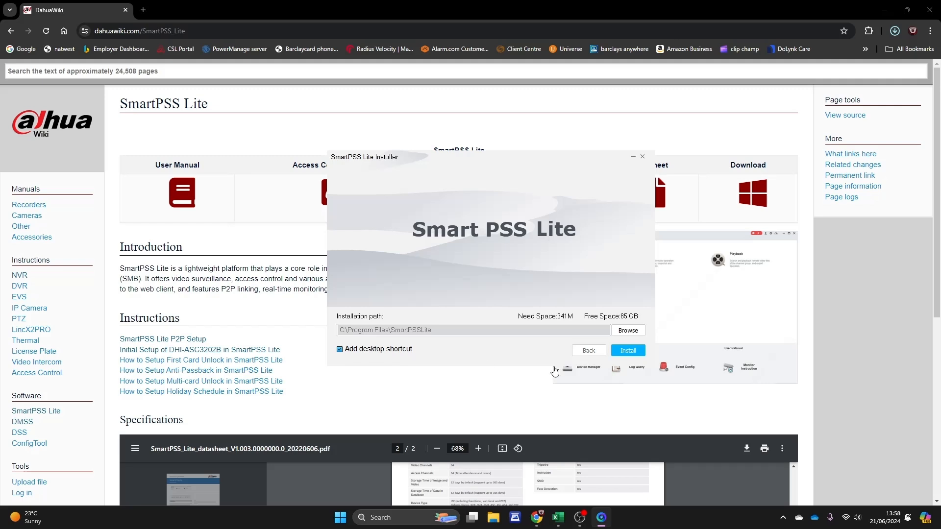
pyautogui.click(621, 354)
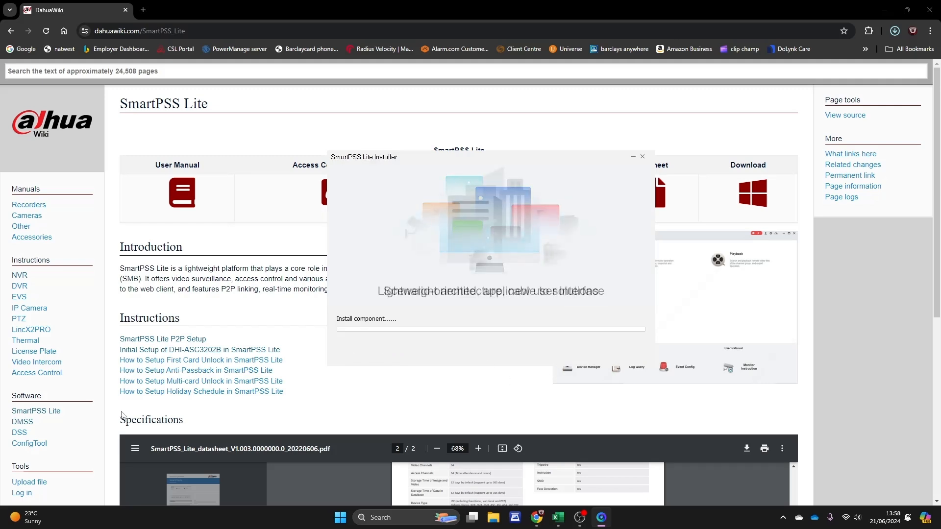
pyautogui.click(929, 10)
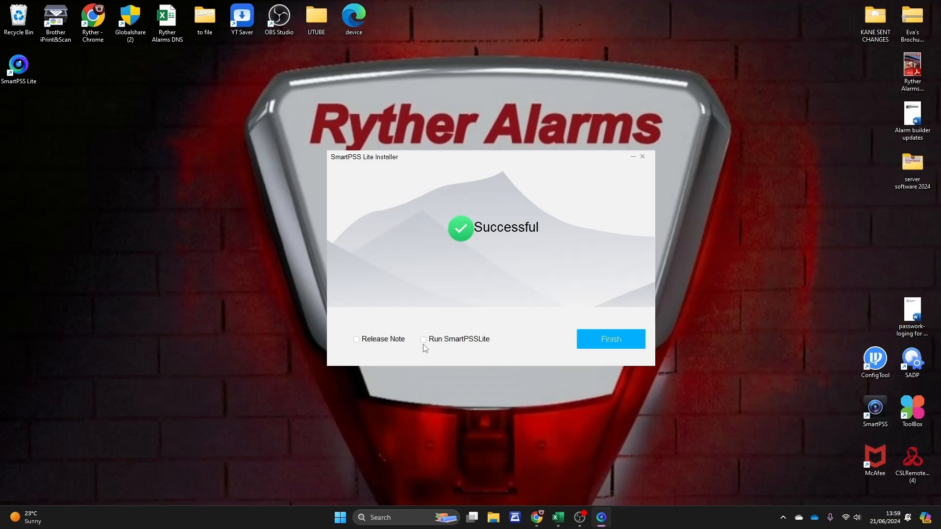
# Step: Finish the installer, move the SmartPSS Lite shortcut to the desktop centre and launch it
pyautogui.click(588, 343)
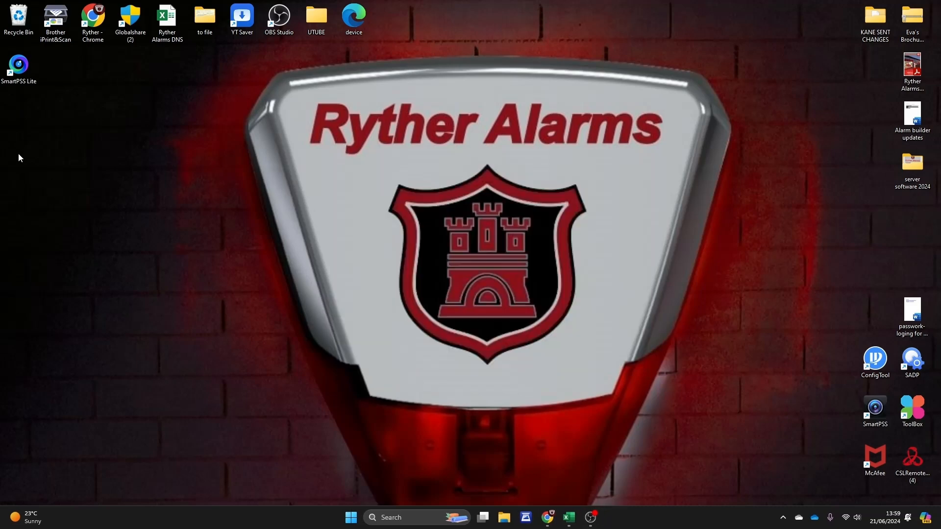
pyautogui.moveTo(19, 65); pyautogui.dragTo(619, 269)
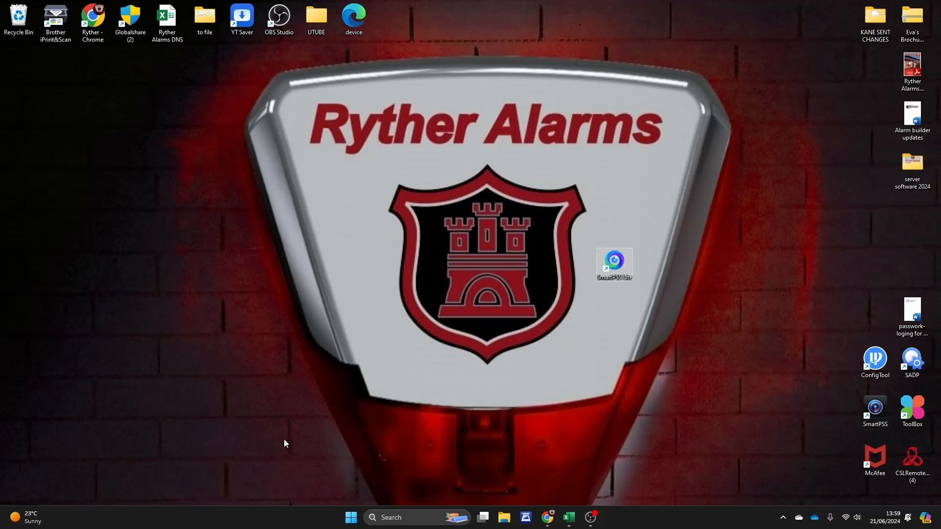
pyautogui.doubleClick(619, 273)
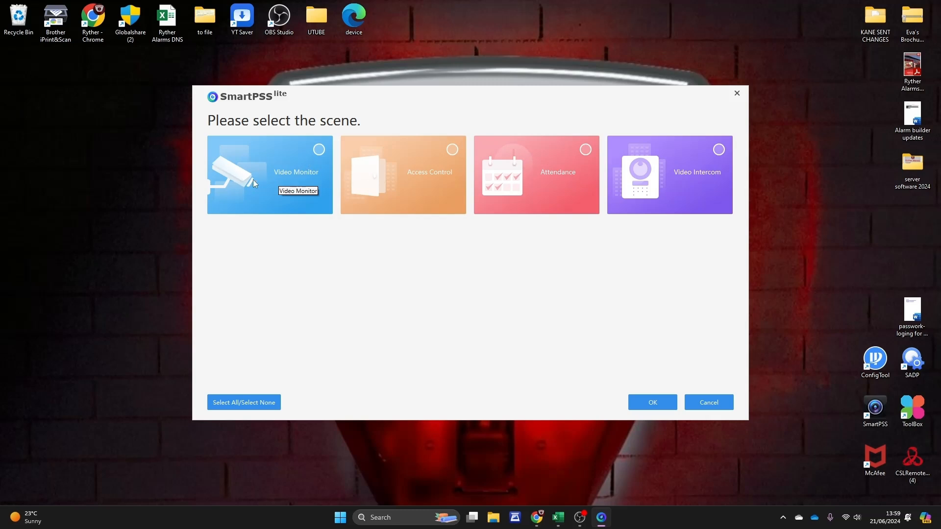
# Step: Pick the Video Monitor scene, then agree to the license agreement and the privacy policy
pyautogui.click(318, 151)
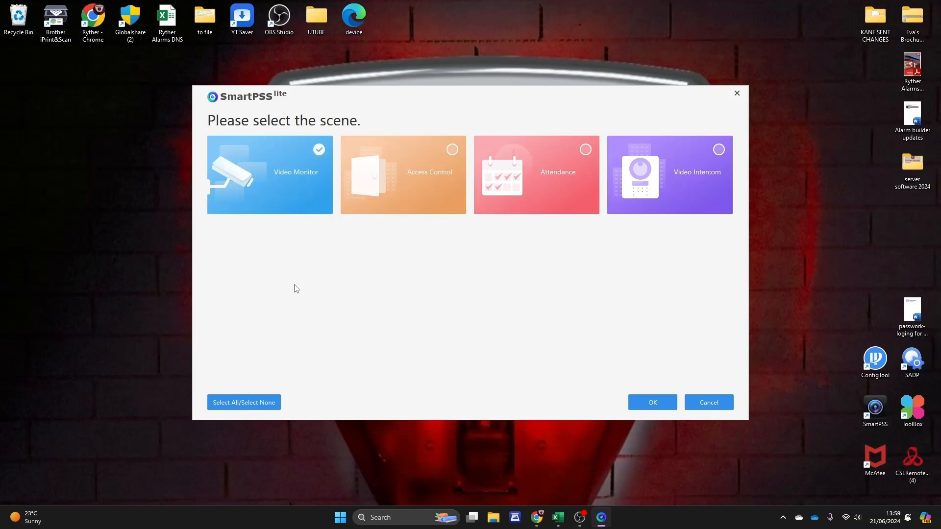
pyautogui.click(662, 405)
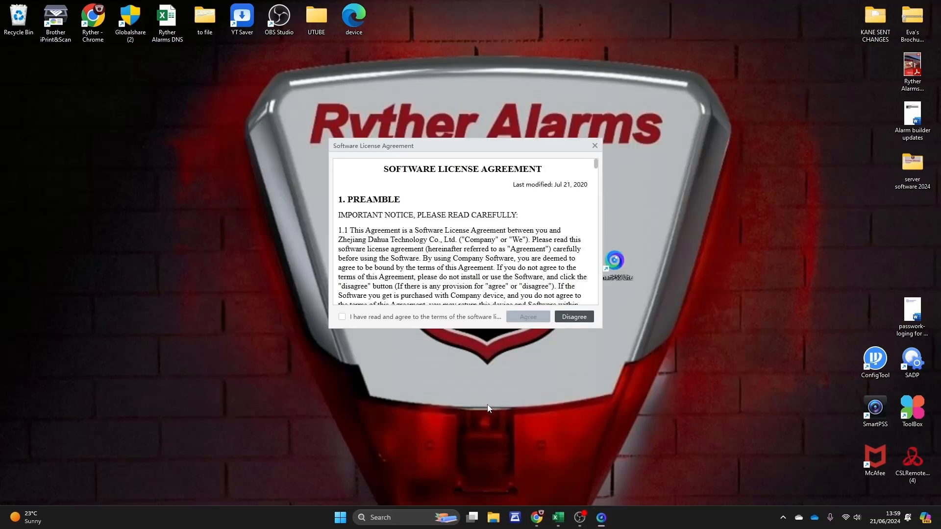
pyautogui.click(343, 317)
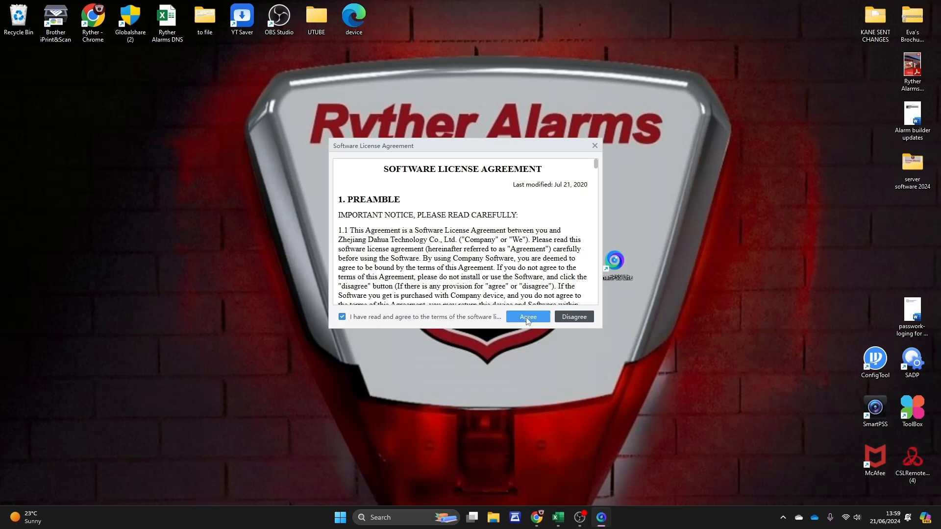
pyautogui.click(526, 318)
pyautogui.click(346, 319)
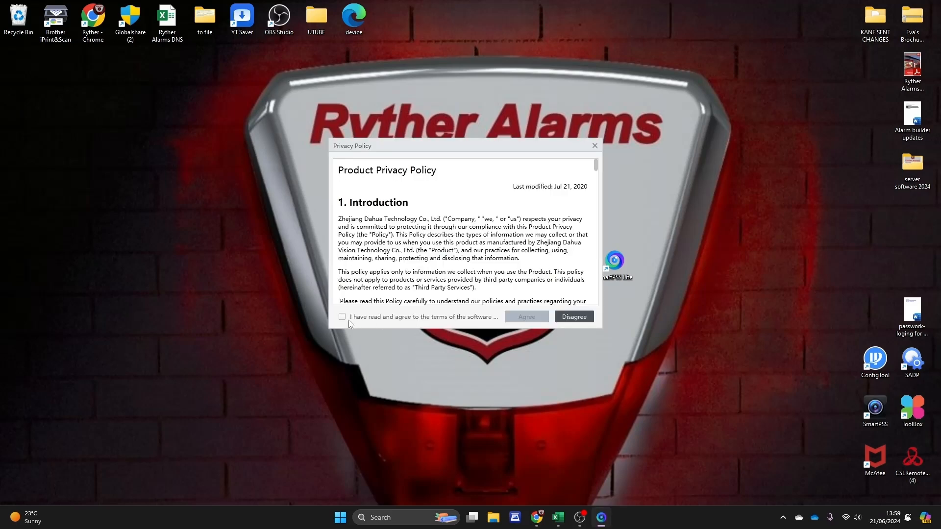
pyautogui.click(518, 319)
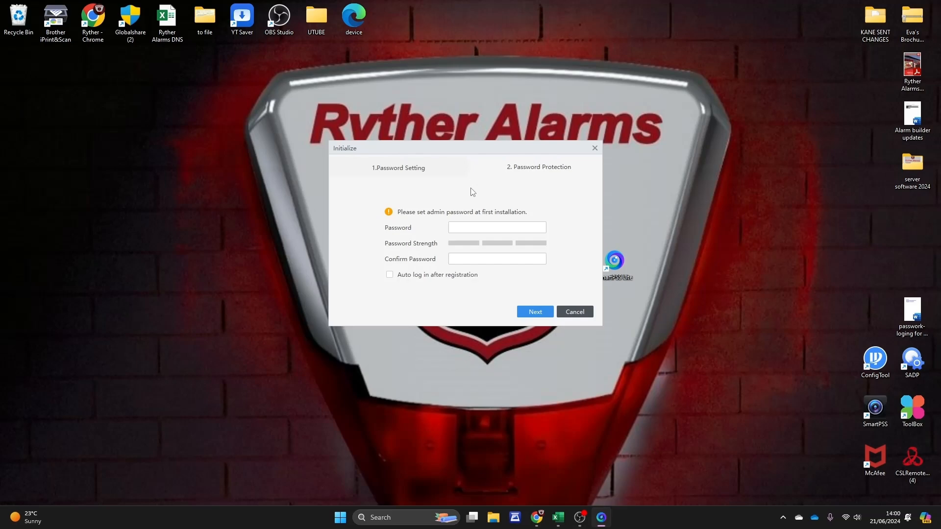
# Step: Enter and confirm the admin password, with Auto log in turned on
pyautogui.click(467, 227)
pyautogui.write('•')
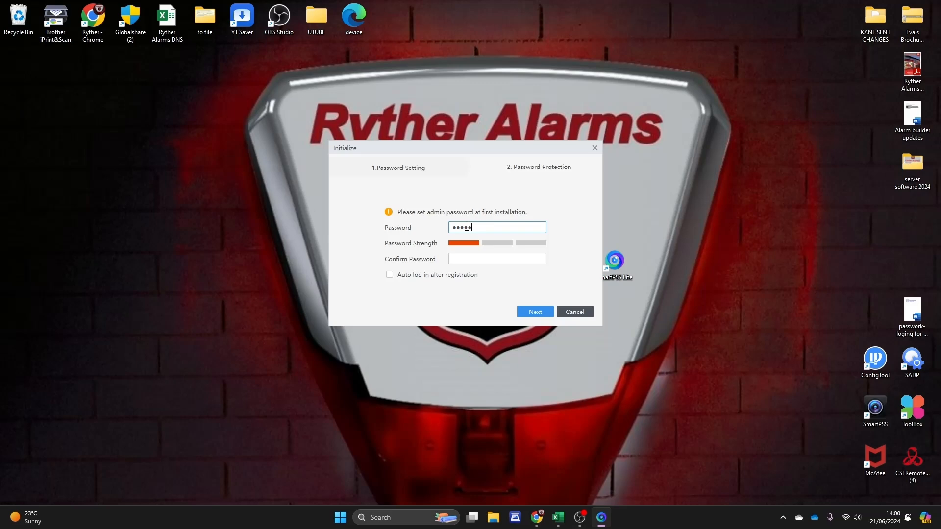
pyautogui.write('••••••')
pyautogui.click(469, 259)
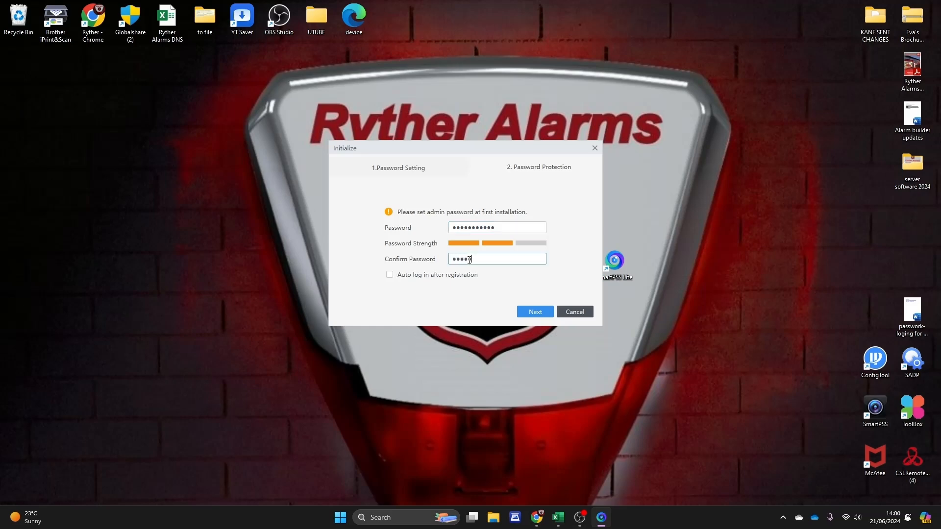
pyautogui.write('•••••••••••')
pyautogui.click(389, 275)
# Step: Type answers to the three security questions and complete initialization
pyautogui.click(535, 312)
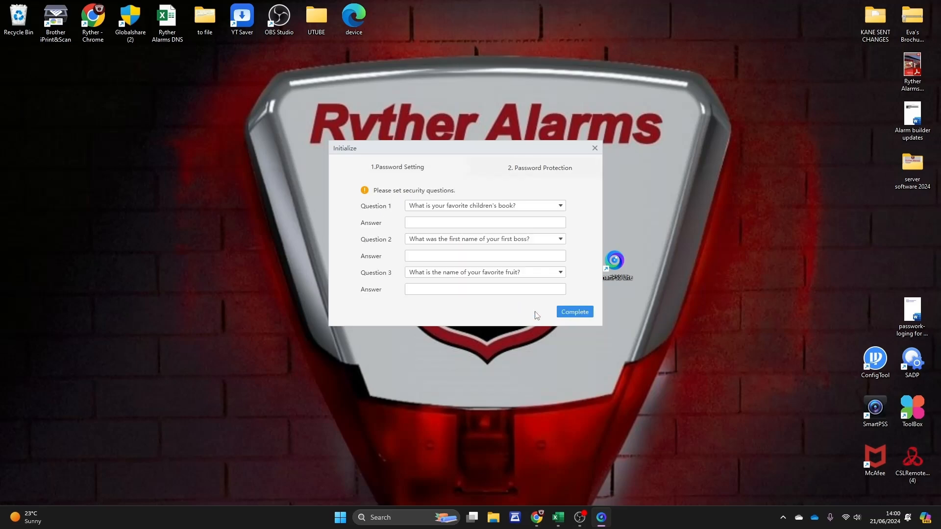
pyautogui.click(451, 223)
pyautogui.click(462, 256)
pyautogui.click(435, 287)
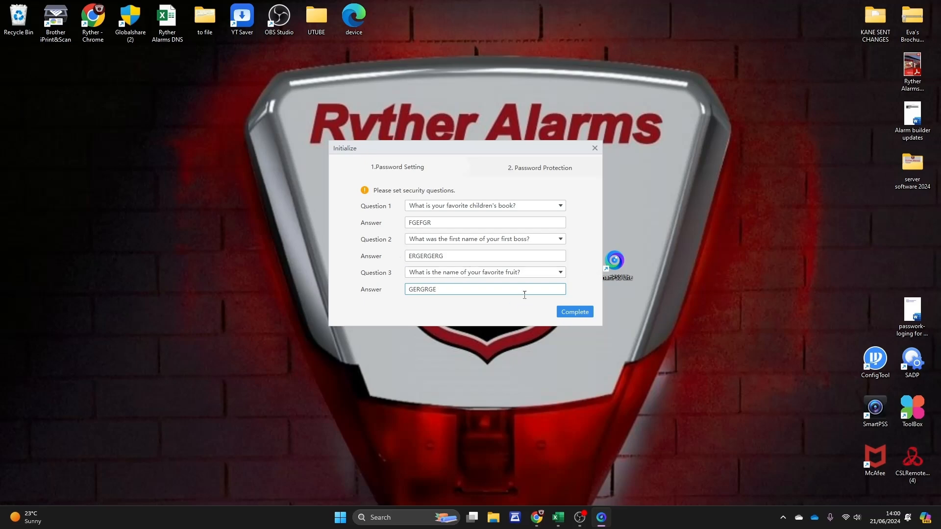
pyautogui.click(565, 315)
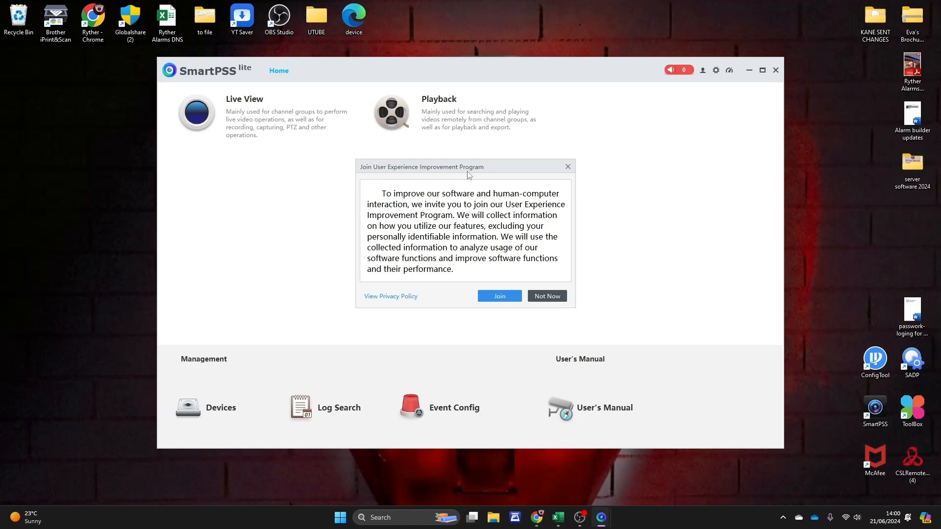
# Step: Choose Not Now on the Join User Experience Improvement Program invitation
pyautogui.click(546, 296)
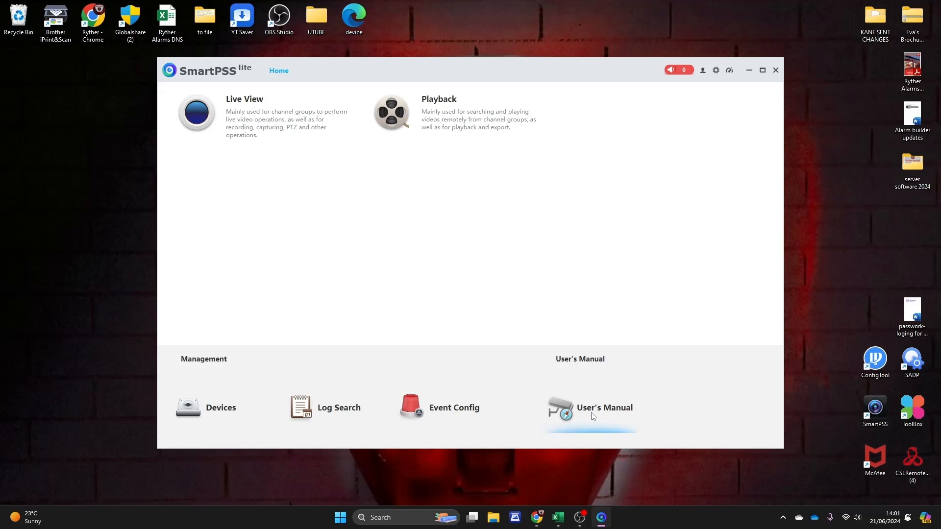
pyautogui.click(579, 422)
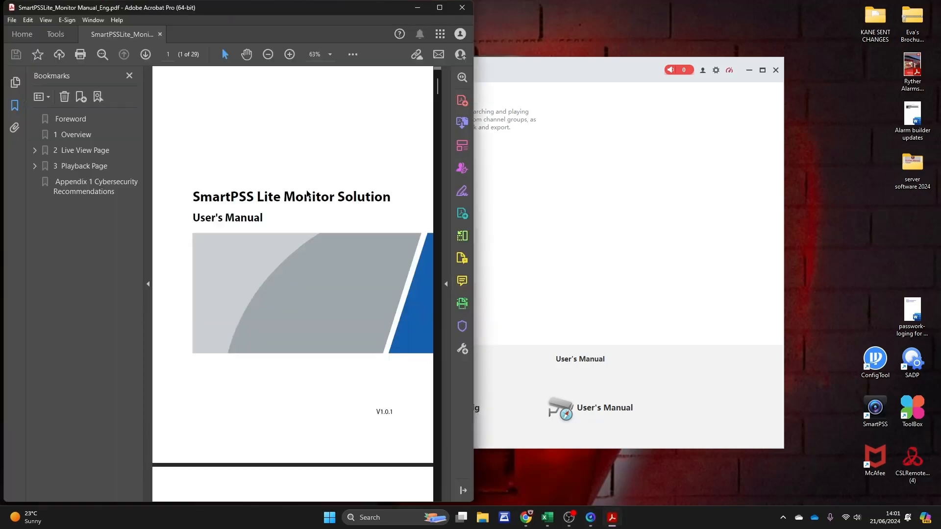
pyautogui.scroll(-5, 255, 303)
pyautogui.scroll(-15, 254, 302)
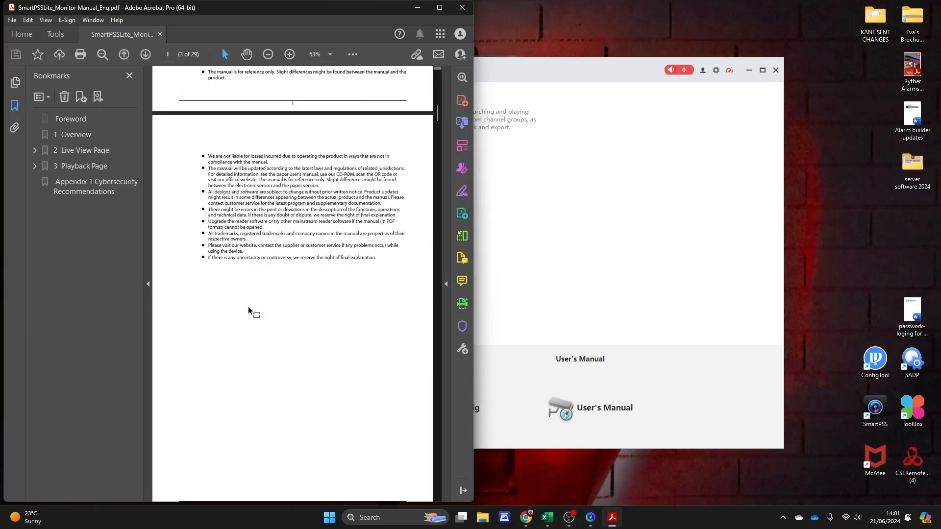
pyautogui.scroll(-10, 246, 314)
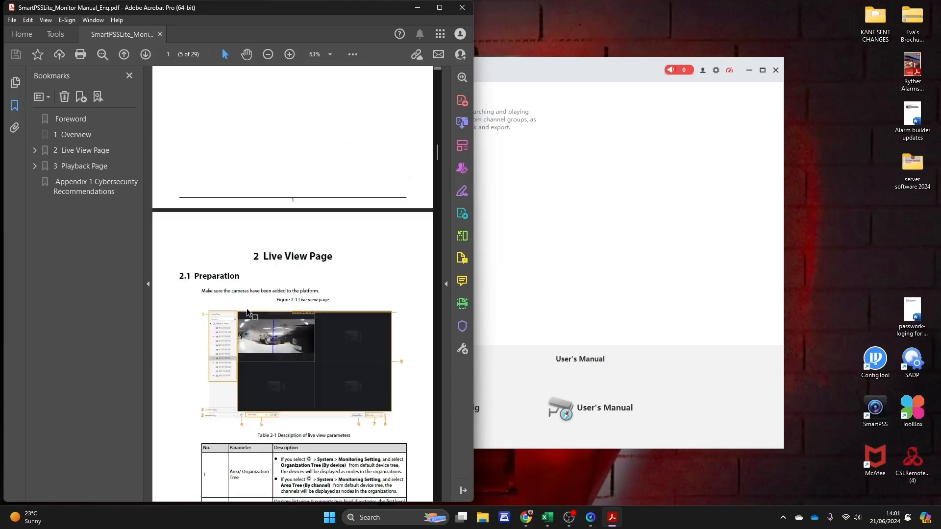
pyautogui.click(462, 7)
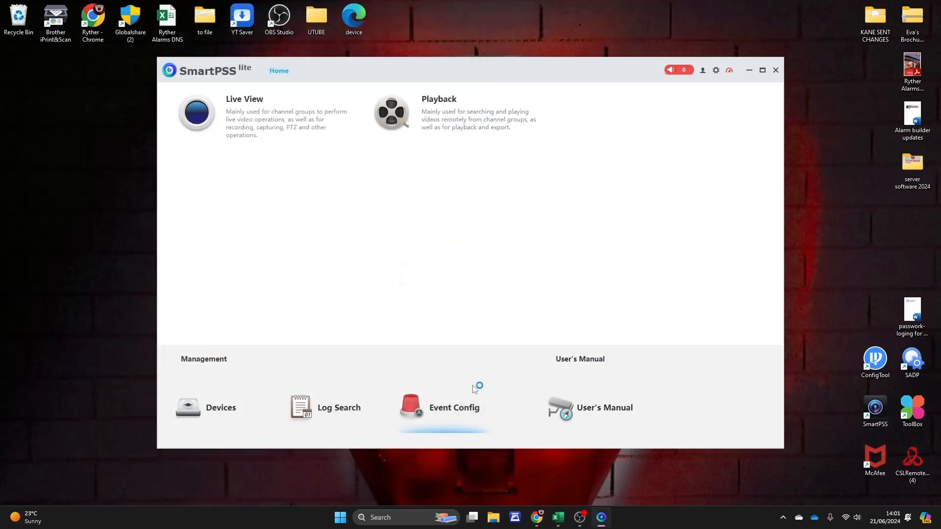
# Step: Open and dismiss the settings gear menu, then go to the Devices page showing 0 devices
pyautogui.click(716, 71)
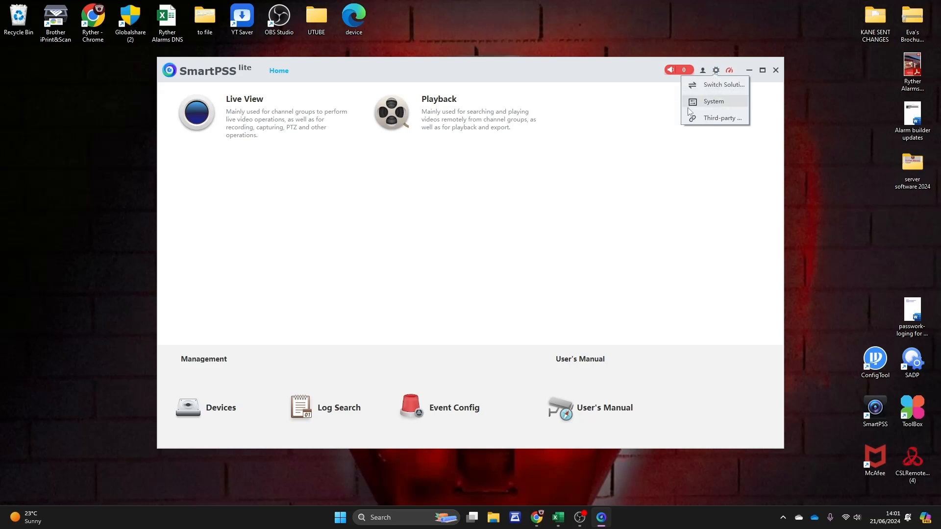
pyautogui.click(525, 256)
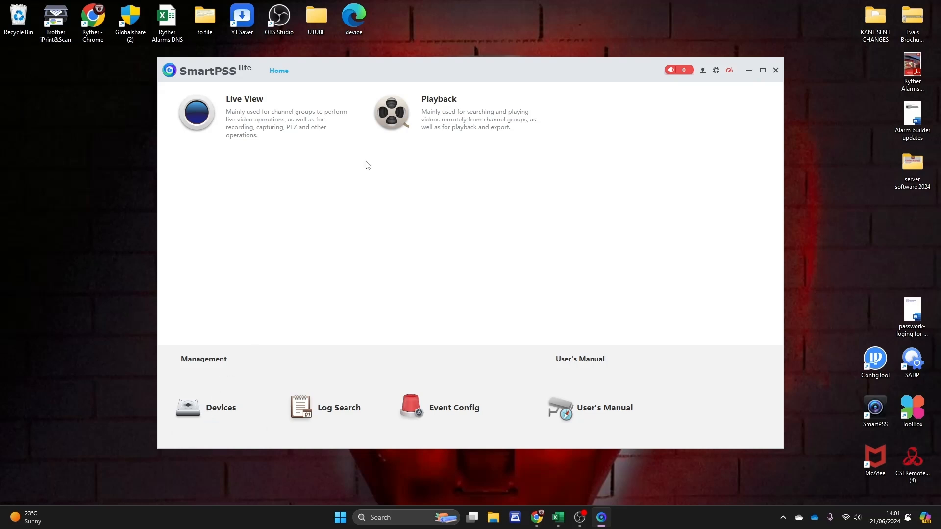
pyautogui.click(220, 416)
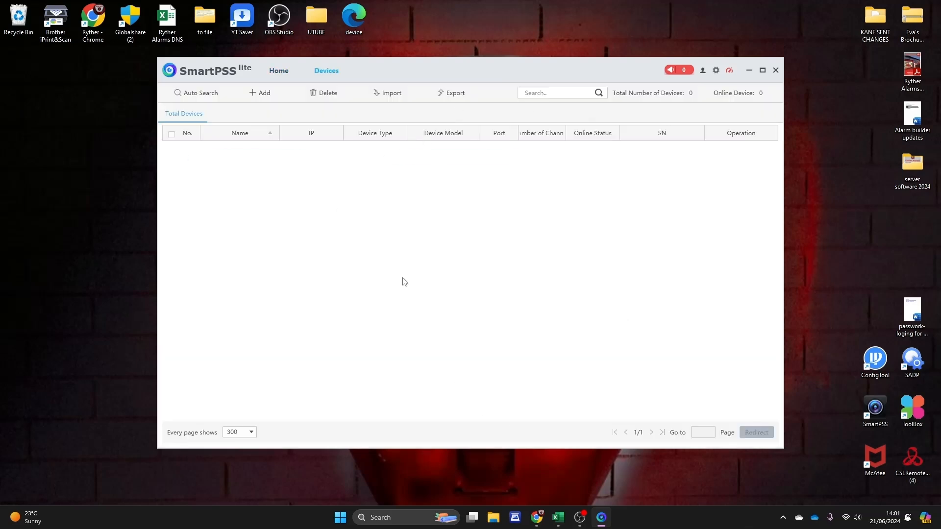
# Step: Open the Add Device form, check the Add Mode list keeping IP/Domain Name, and close the form
pyautogui.click(261, 95)
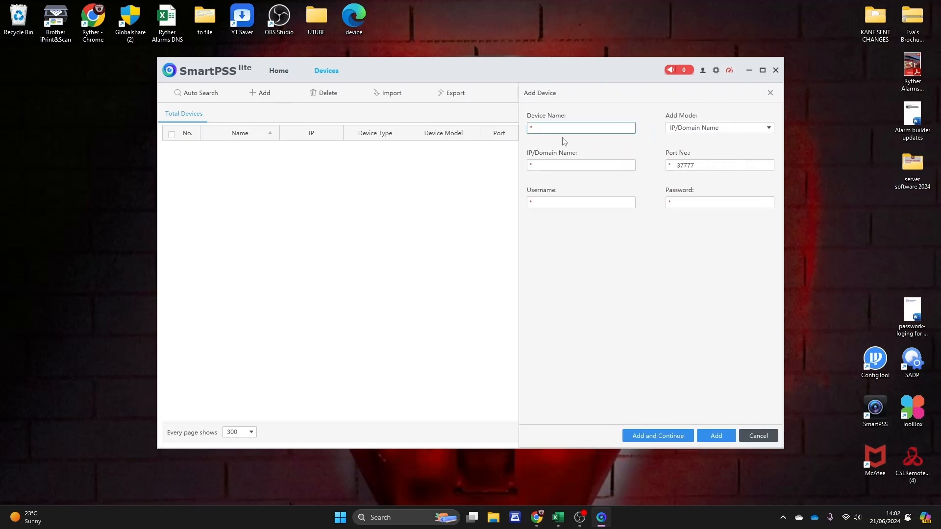
pyautogui.click(697, 129)
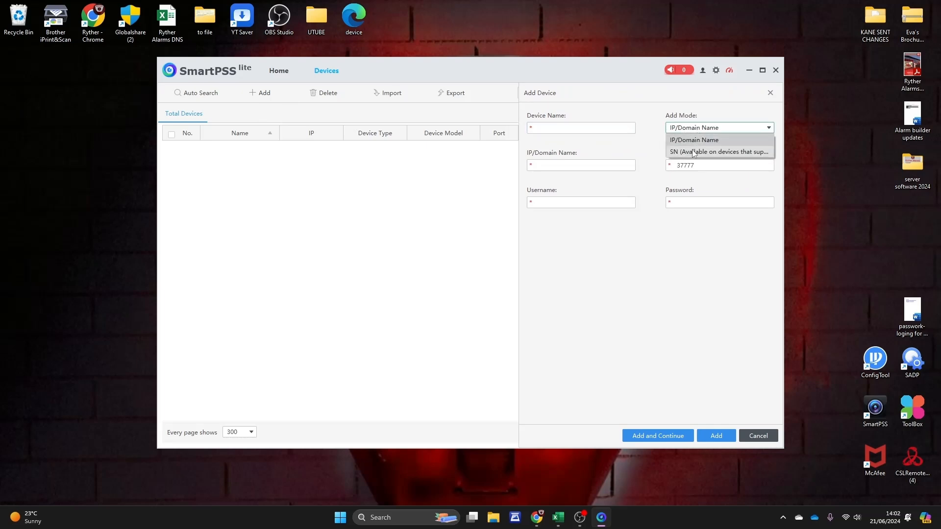
pyautogui.click(642, 144)
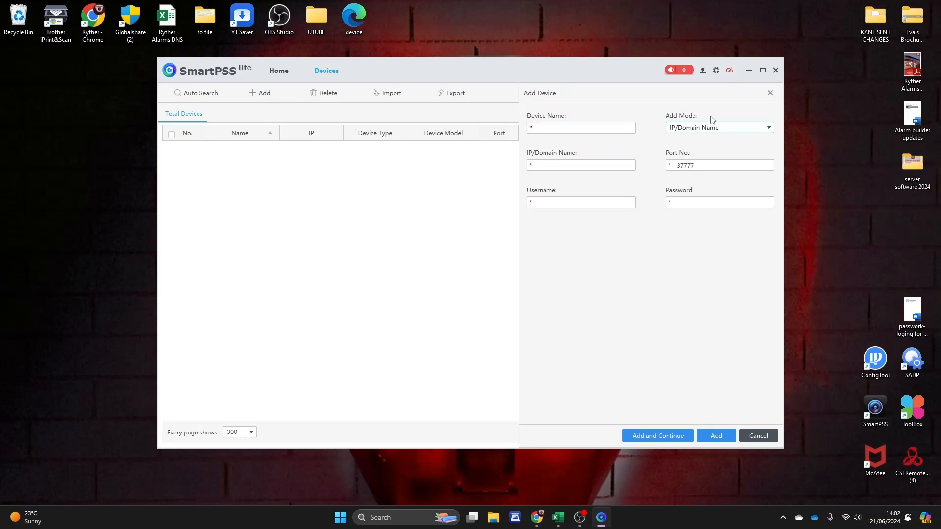
pyautogui.click(769, 93)
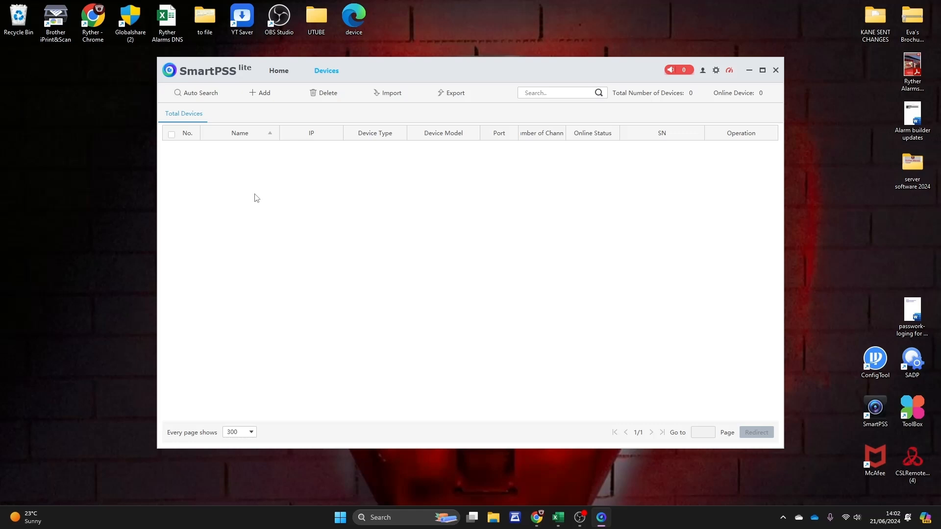
pyautogui.click(198, 96)
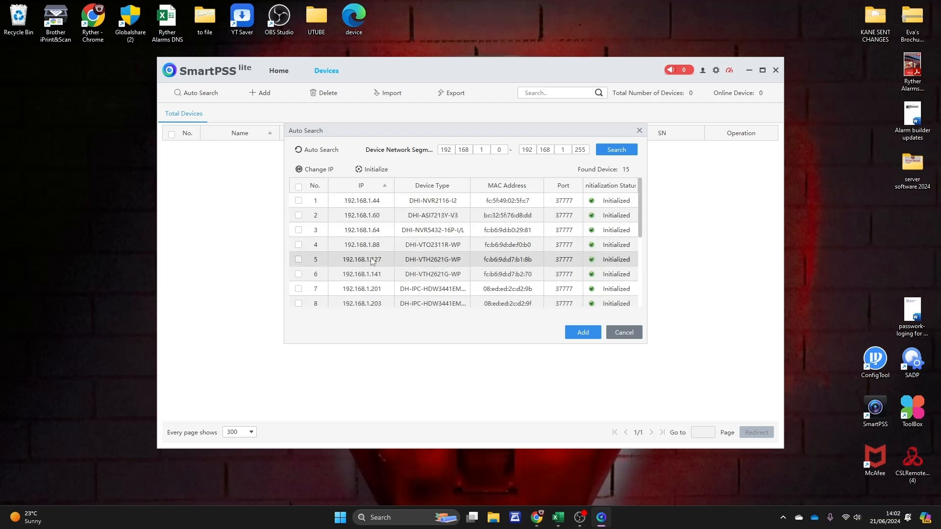
pyautogui.click(639, 131)
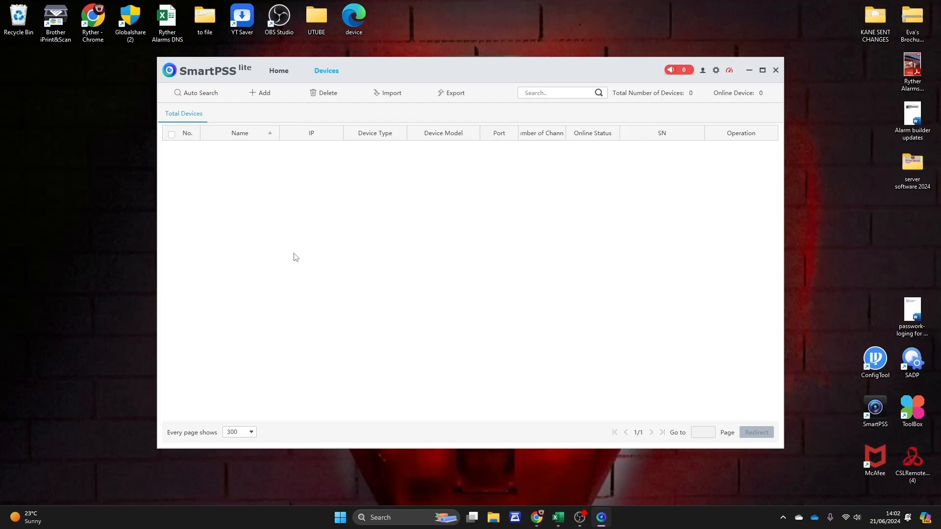
# Step: Add the HOME CCTV NVR (DHI-NVR5432-16P-I/L) in SN mode with its serial and login, then return Home
pyautogui.click(263, 93)
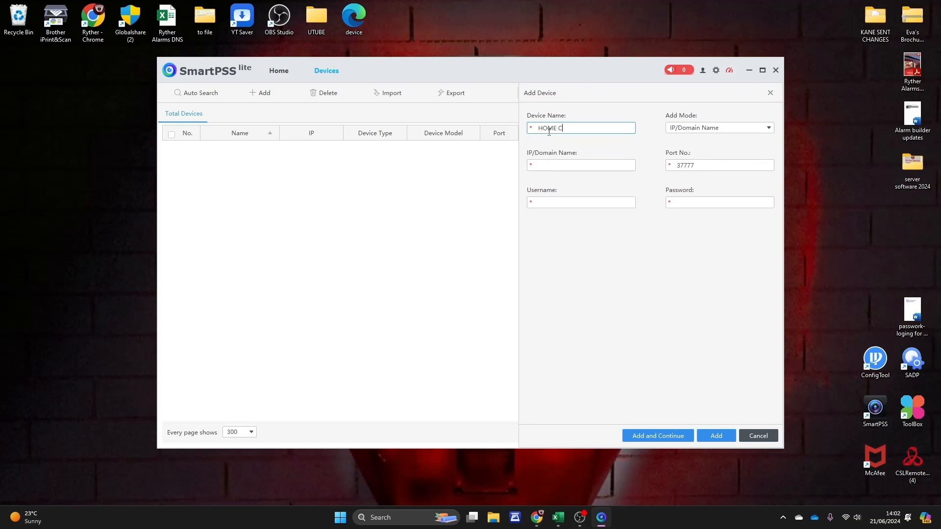
pyautogui.click(735, 128)
pyautogui.click(710, 153)
pyautogui.click(542, 165)
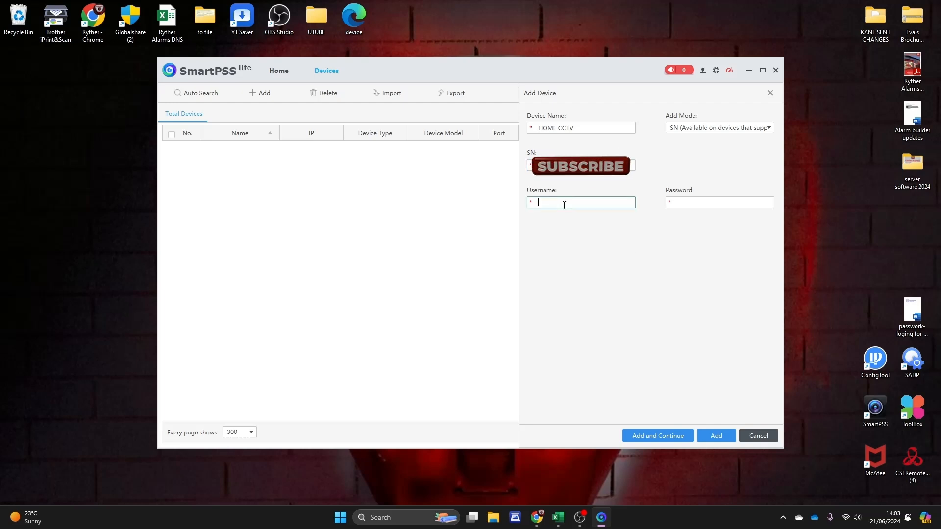
pyautogui.click(689, 202)
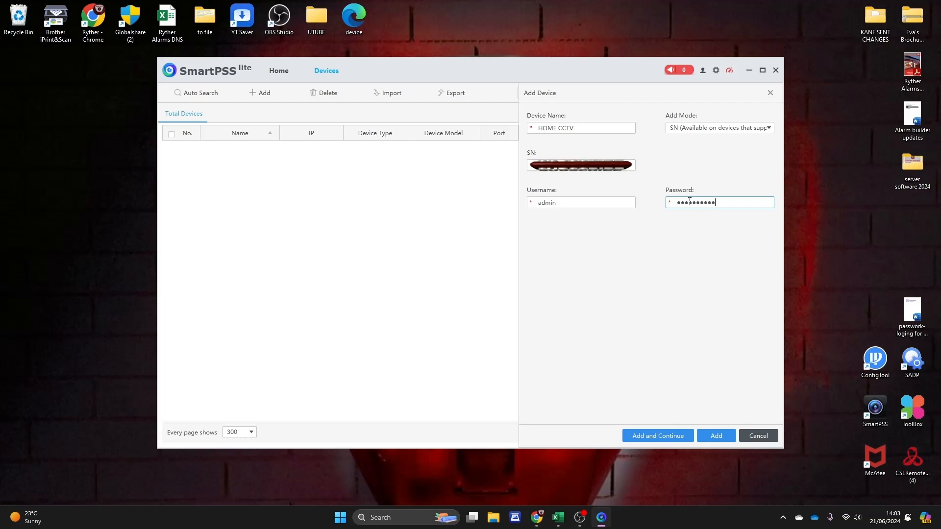
pyautogui.click(650, 440)
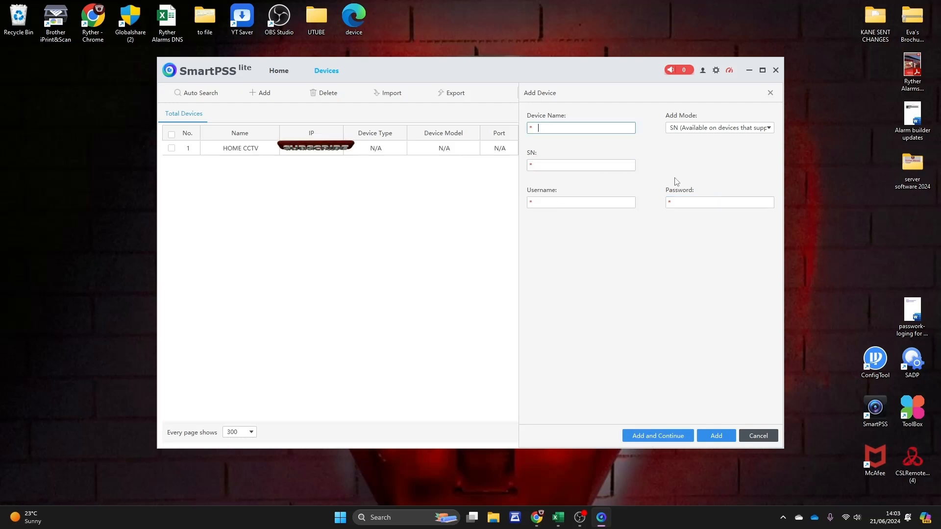
pyautogui.click(769, 92)
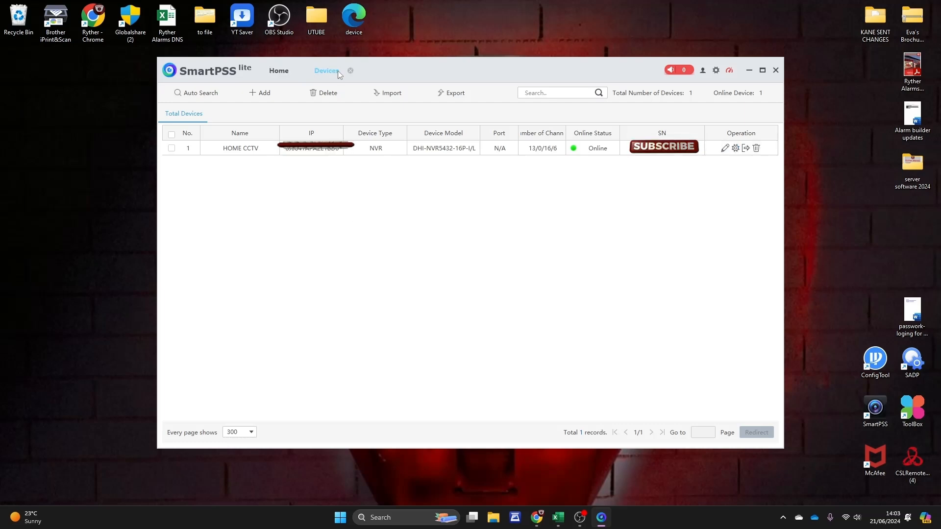
pyautogui.click(351, 70)
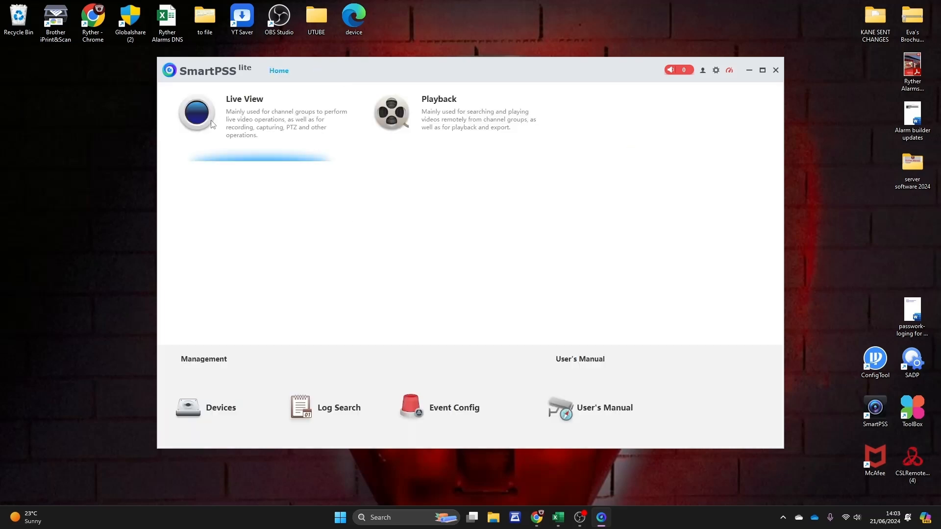
# Step: Stream IPC, IP PTZ Camera, DRIVEWAY and STREET LEFT in Live View maximized, then close Live View
pyautogui.click(234, 120)
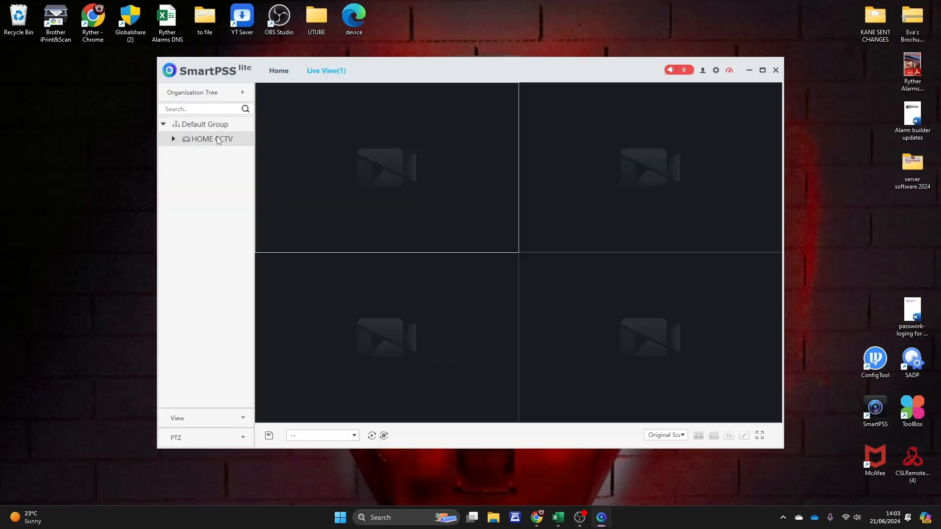
pyautogui.click(174, 140)
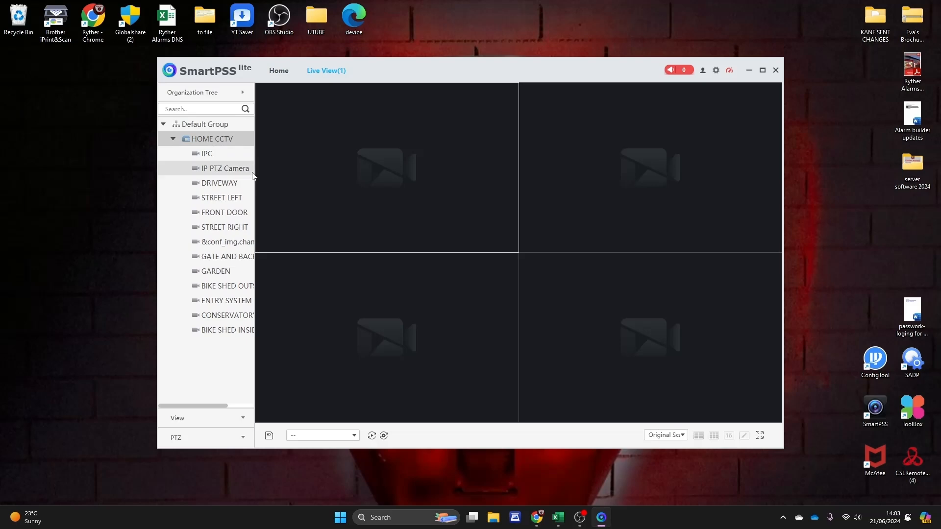
pyautogui.doubleClick(207, 155)
pyautogui.doubleClick(207, 169)
pyautogui.doubleClick(204, 182)
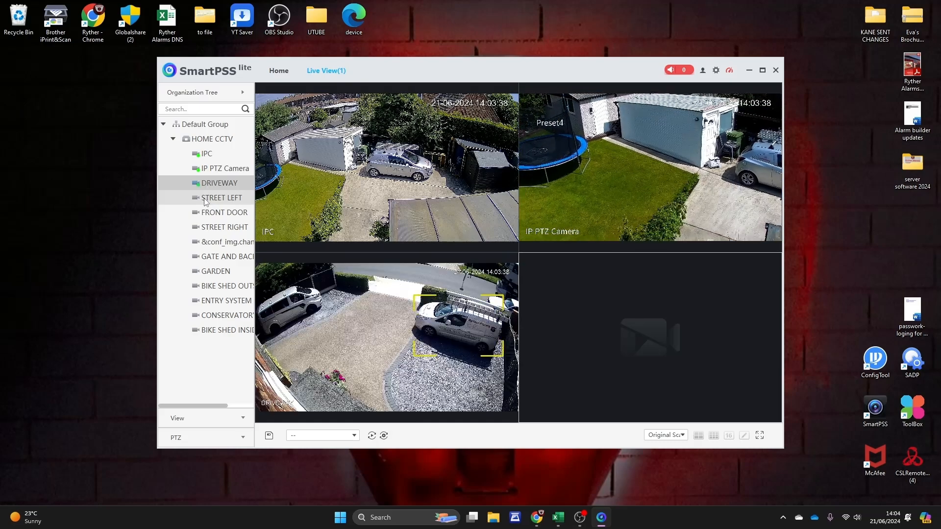
pyautogui.doubleClick(205, 198)
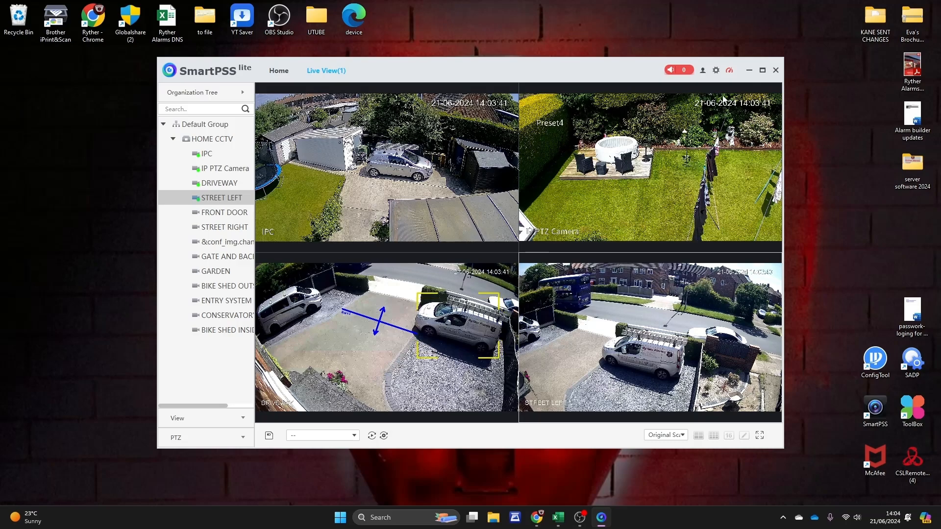
pyautogui.click(764, 73)
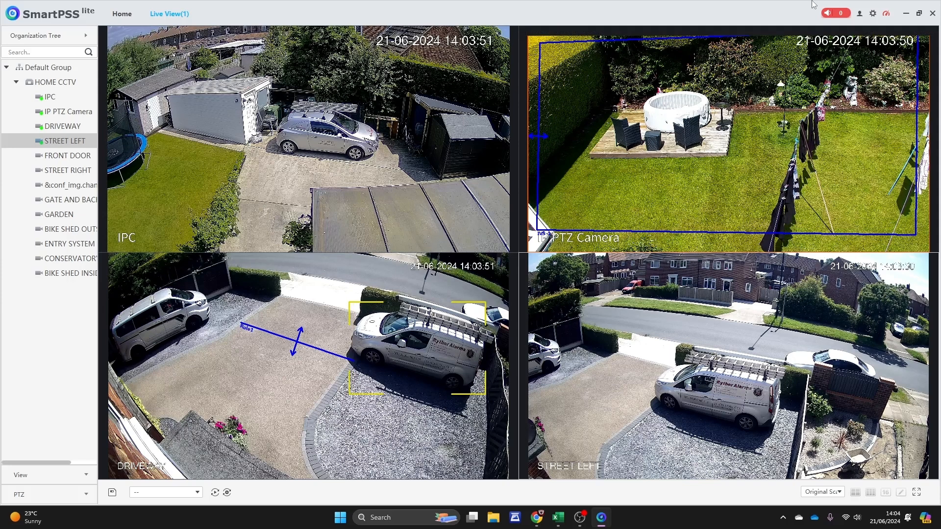
pyautogui.click(194, 14)
pyautogui.click(321, 64)
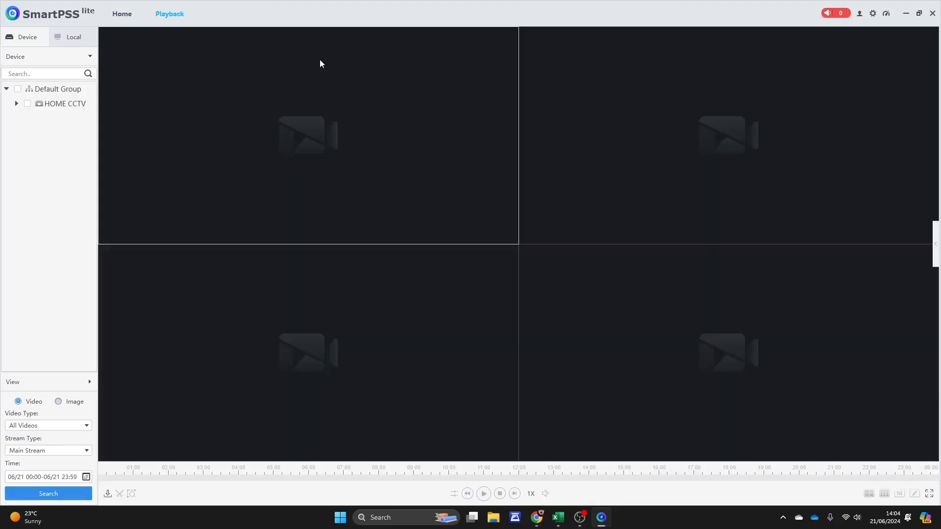
pyautogui.click(16, 104)
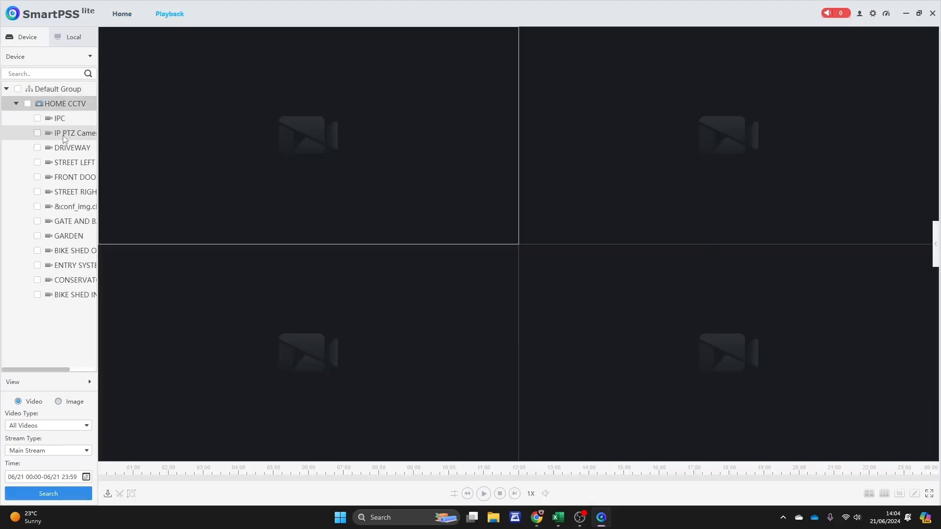
pyautogui.click(39, 121)
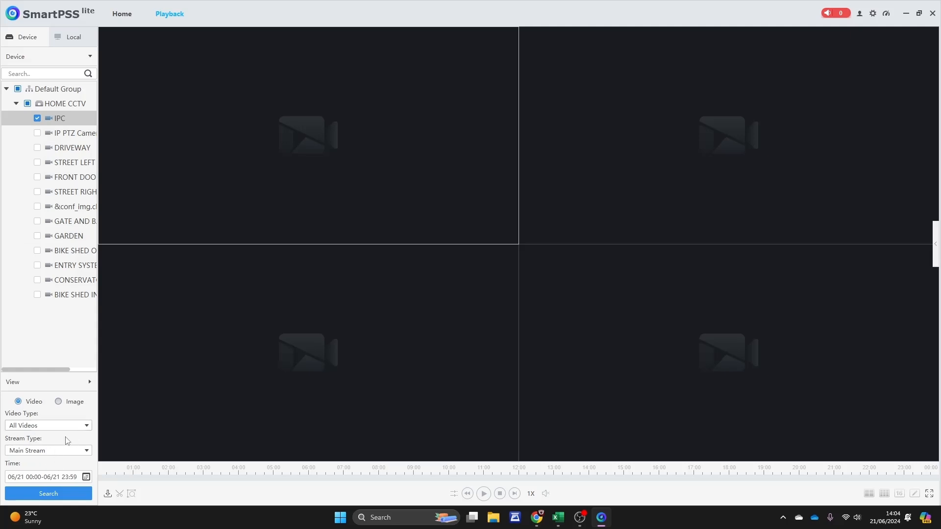
pyautogui.click(49, 492)
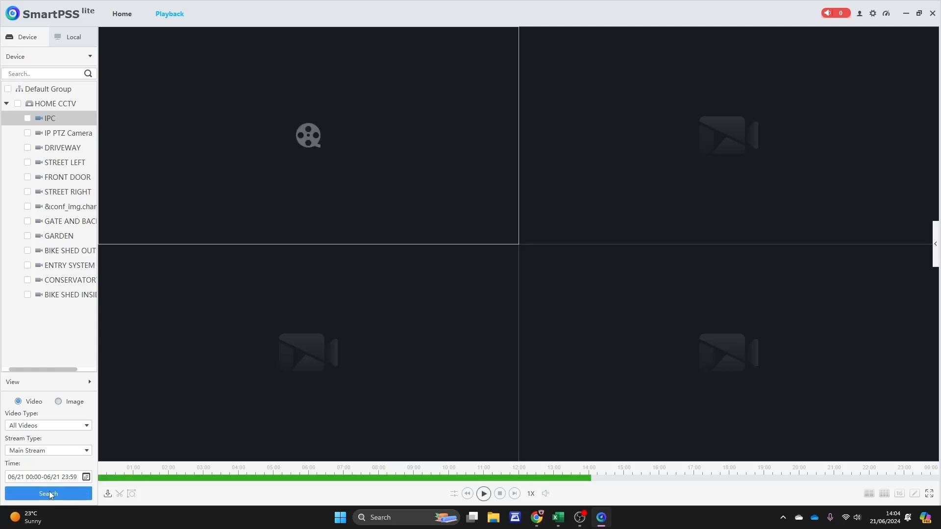
pyautogui.click(215, 478)
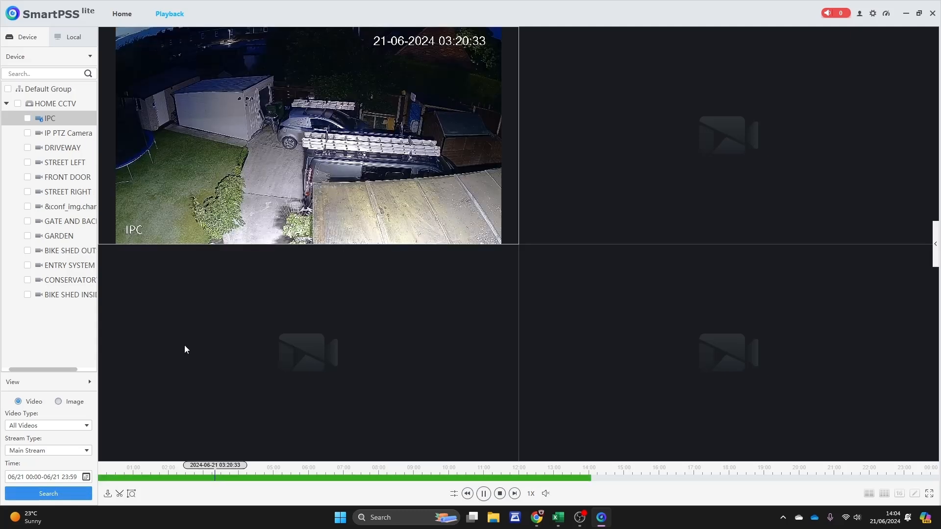
pyautogui.doubleClick(209, 164)
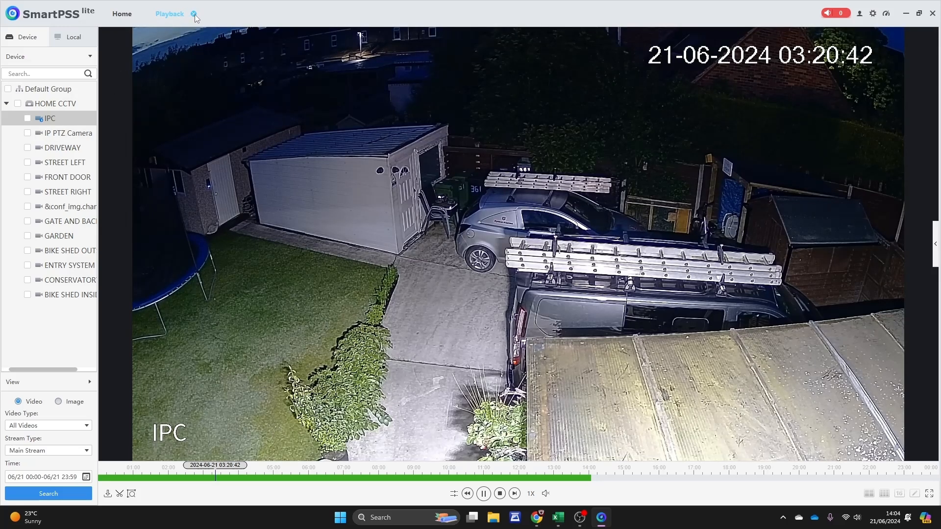
pyautogui.click(194, 15)
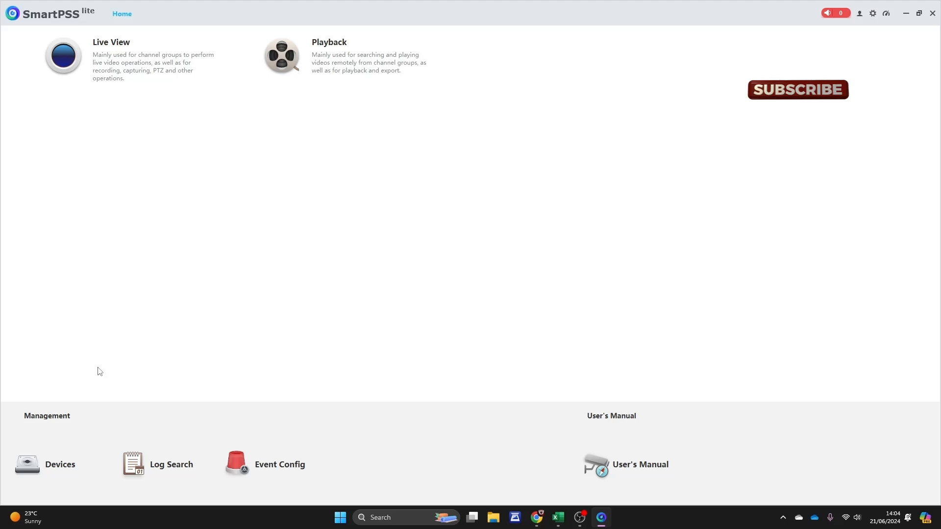
# Step: From the Devices list, launch the HOME CCTV recorder's web configuration via its gear icon
pyautogui.click(69, 472)
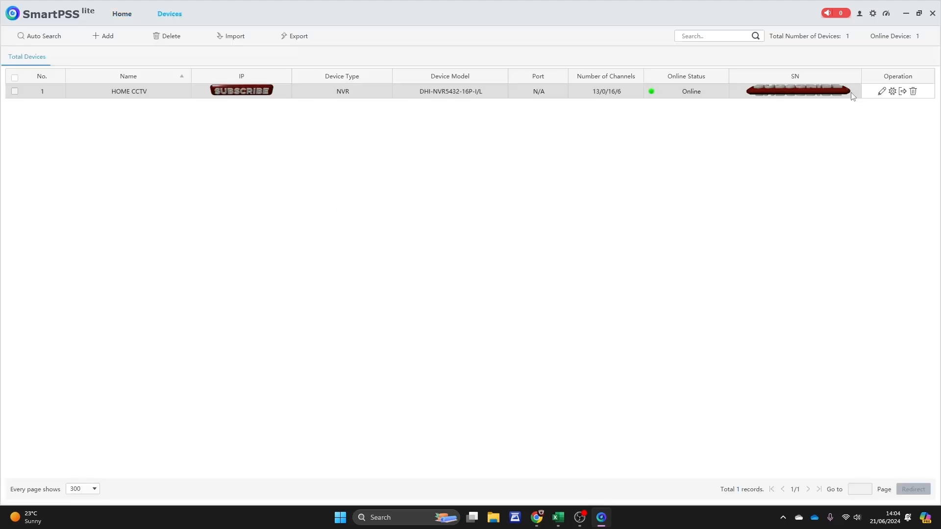
pyautogui.click(893, 92)
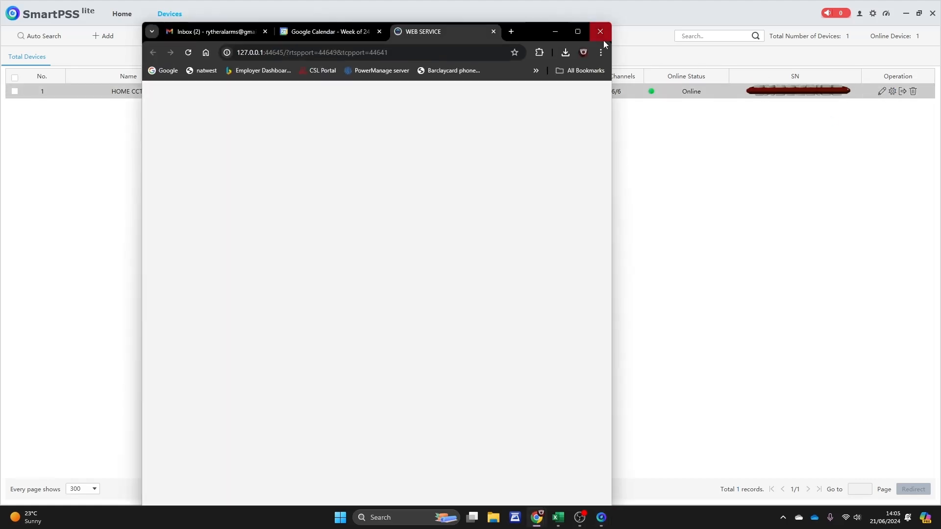
# Step: Maximize the browser and log in to the recorder's web interface with its username and password
pyautogui.click(579, 34)
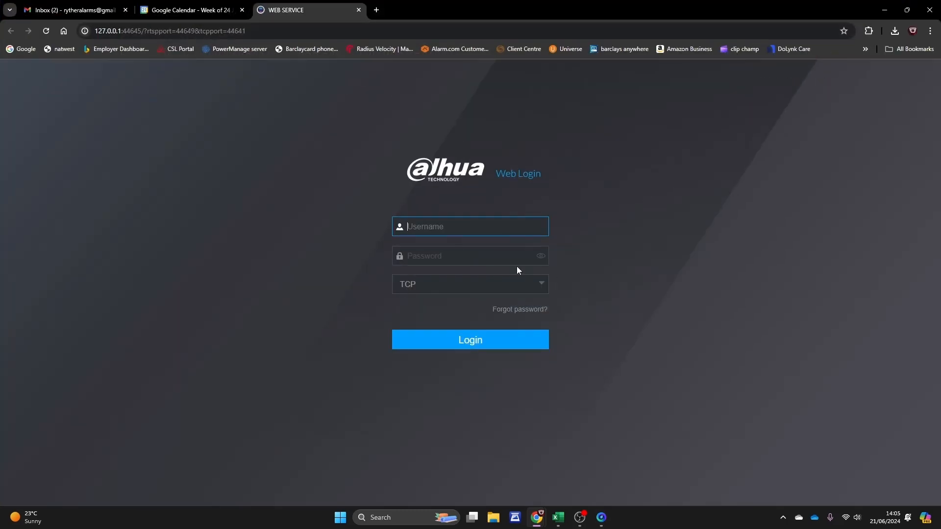
pyautogui.write('admin')
pyautogui.click(428, 258)
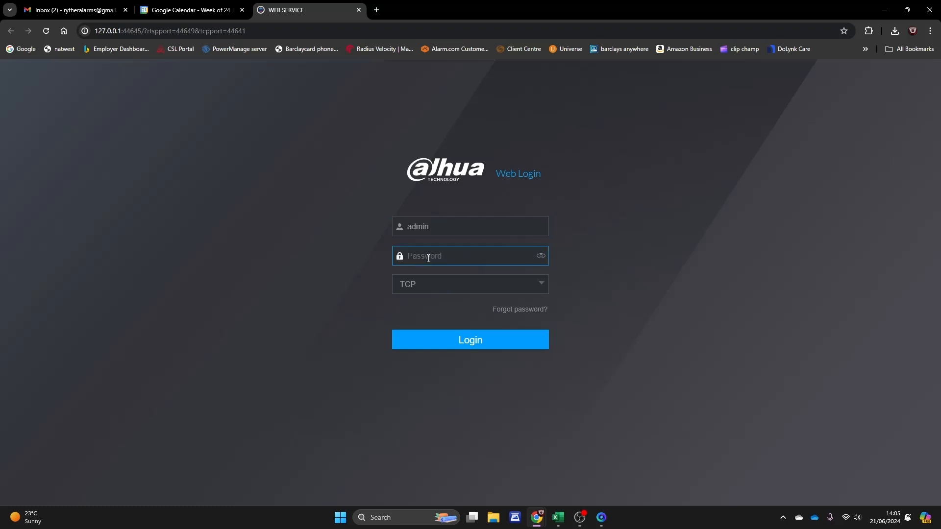
pyautogui.write('••')
pyautogui.click(466, 341)
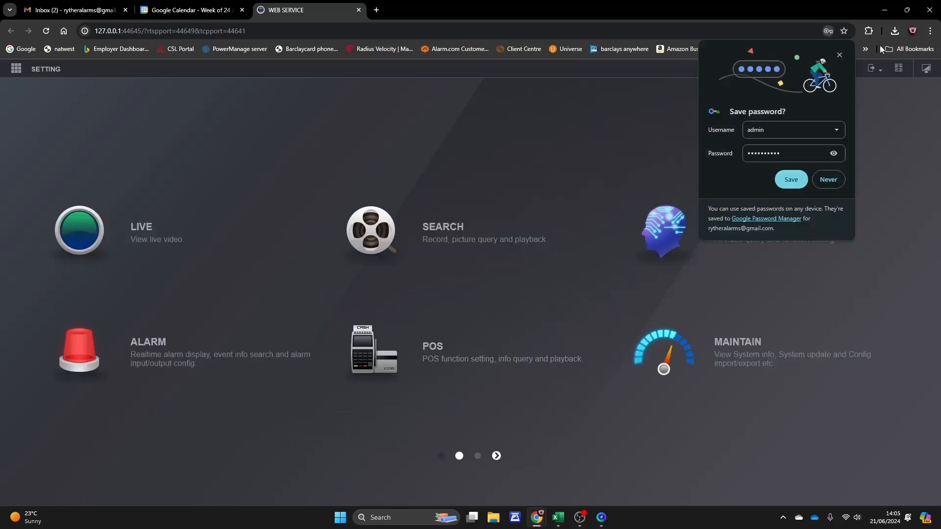
# Step: Decline saving the password, open the SETTING menu, then return to SmartPSS Lite
pyautogui.click(839, 56)
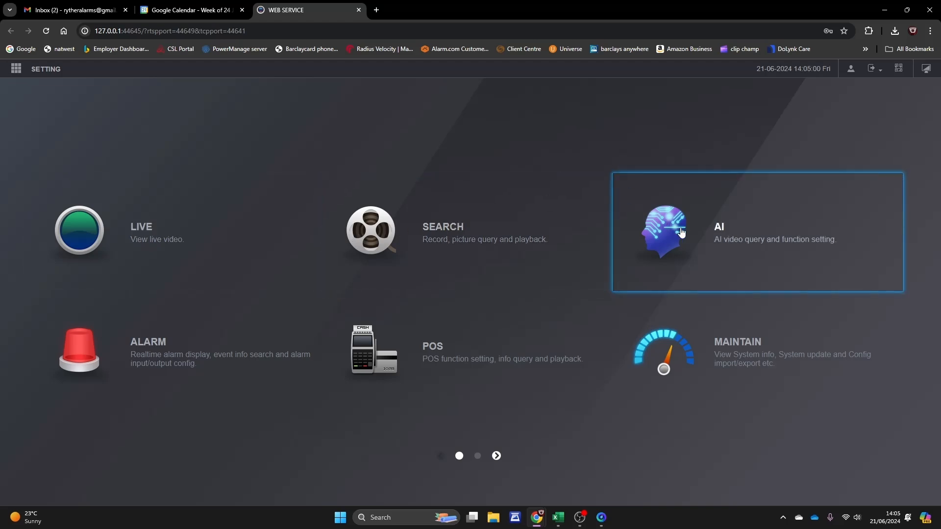
pyautogui.click(16, 69)
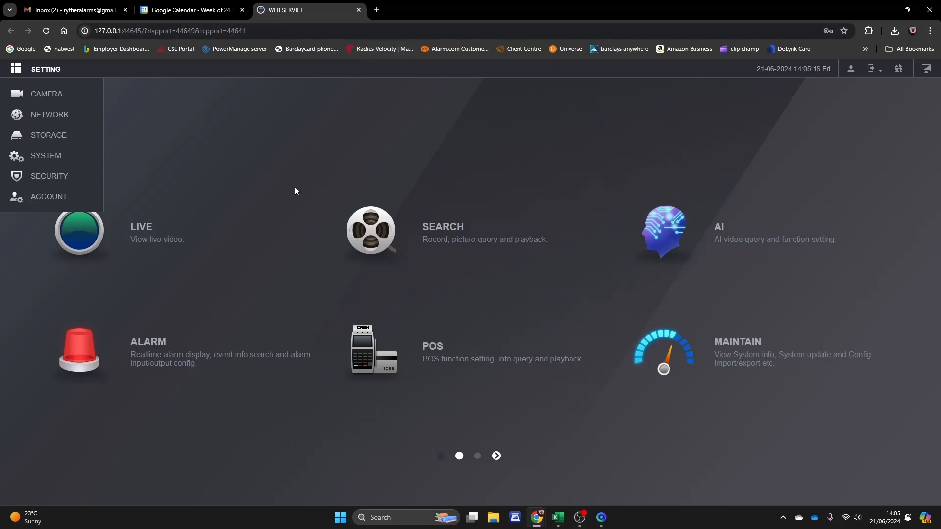
pyautogui.click(602, 519)
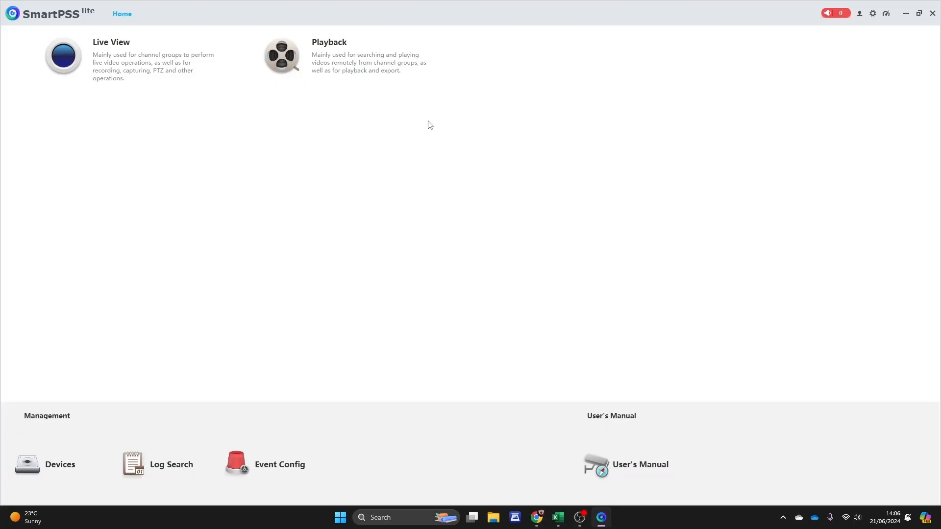